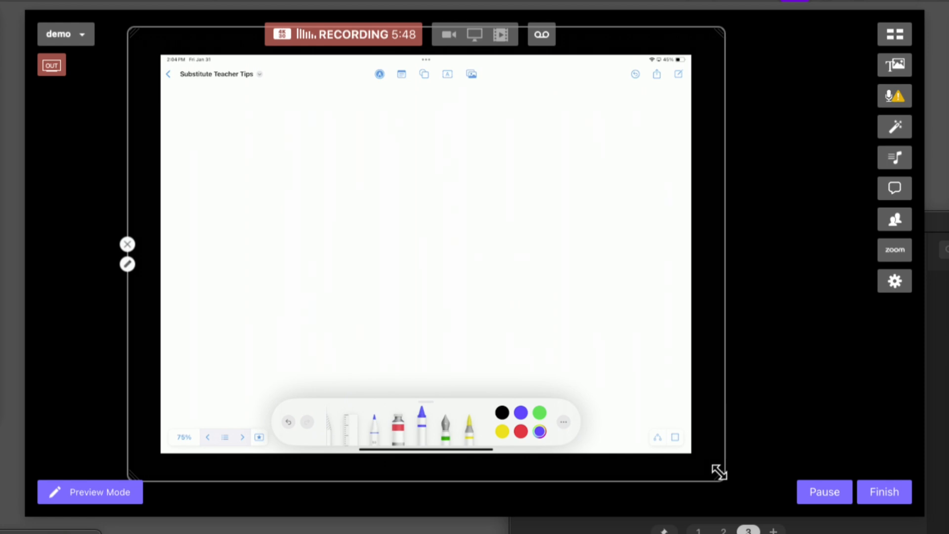
Crop the iPad video overlay down to the drawing canvas, cutting off the black margins, Freeform toolbar and drawing tools
key(alt)
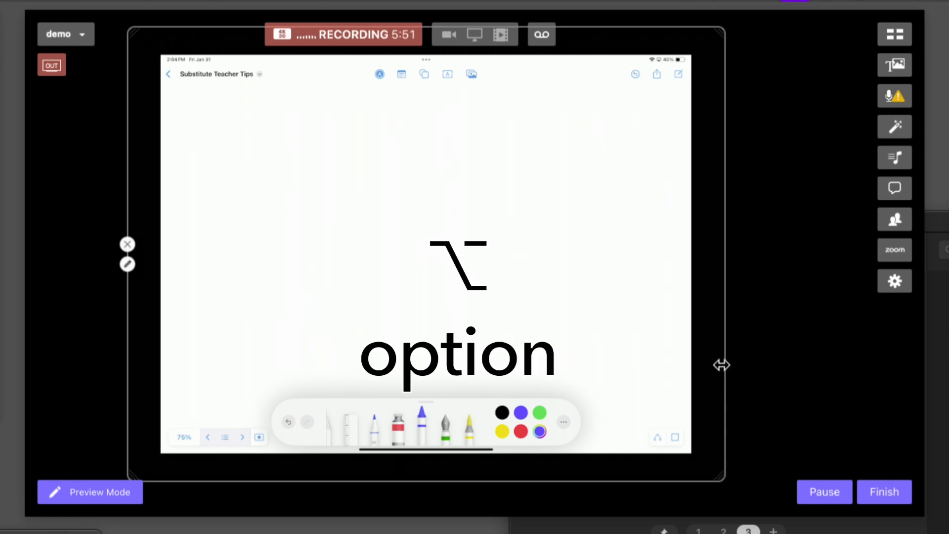
drag(722, 365, 697, 361)
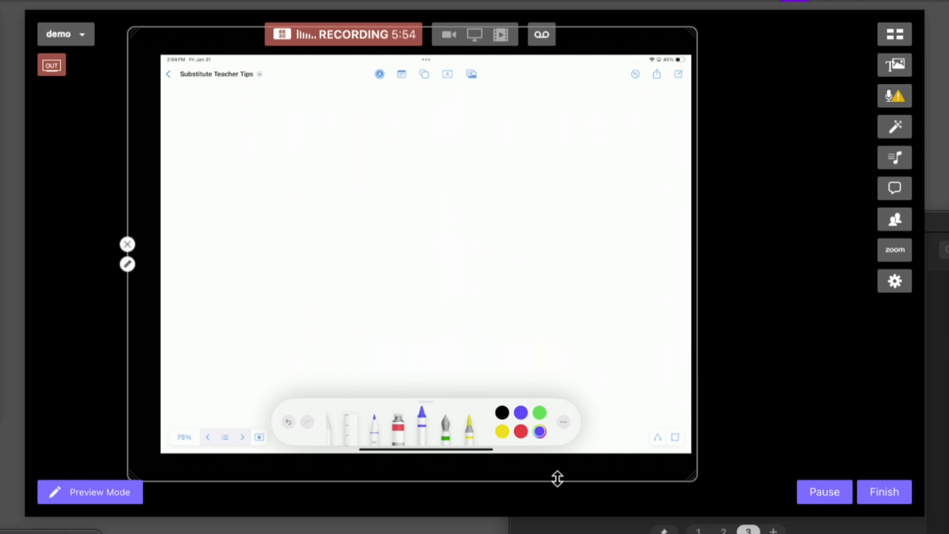
drag(558, 478, 563, 407)
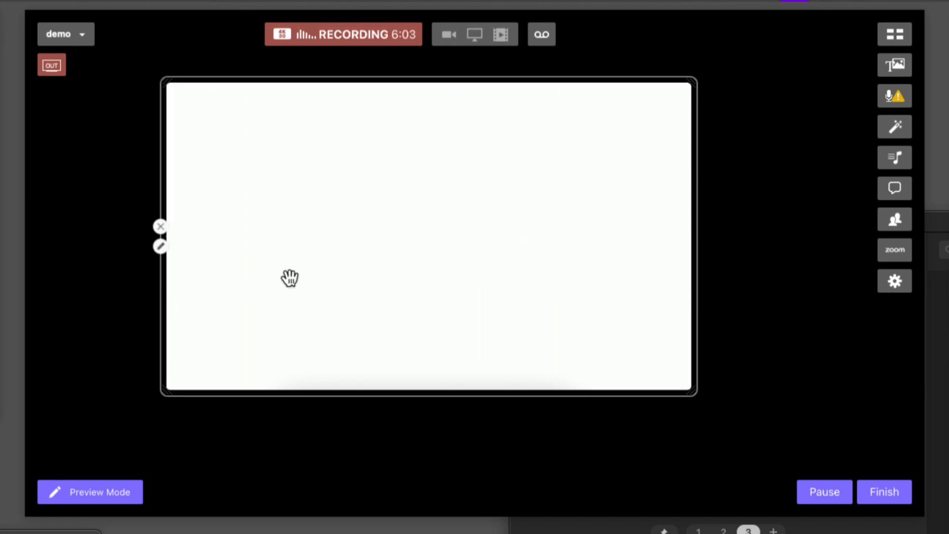
Move the cropped iPad overlay to the scene's upper-left corner and enlarge it to fill the whole scene
drag(291, 278, 141, 201)
drag(546, 316, 911, 529)
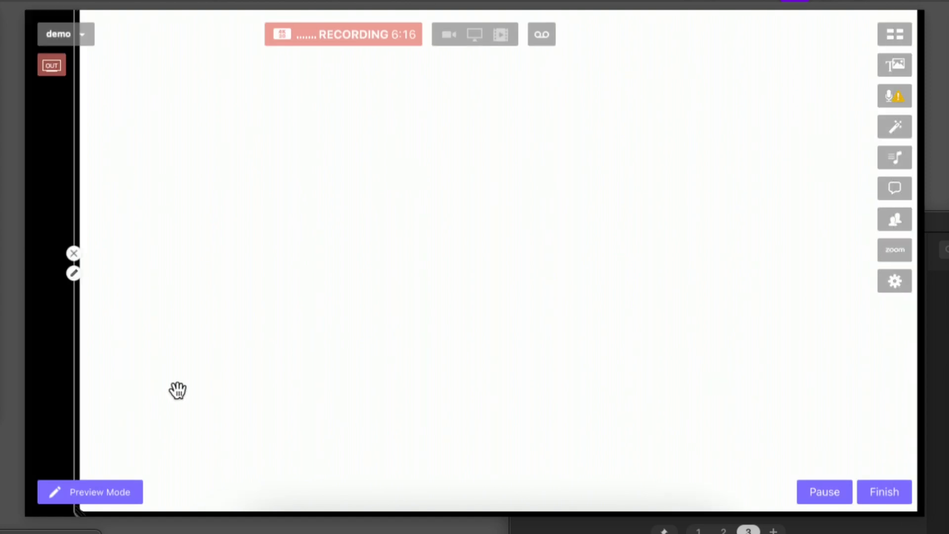
drag(209, 386, 144, 387)
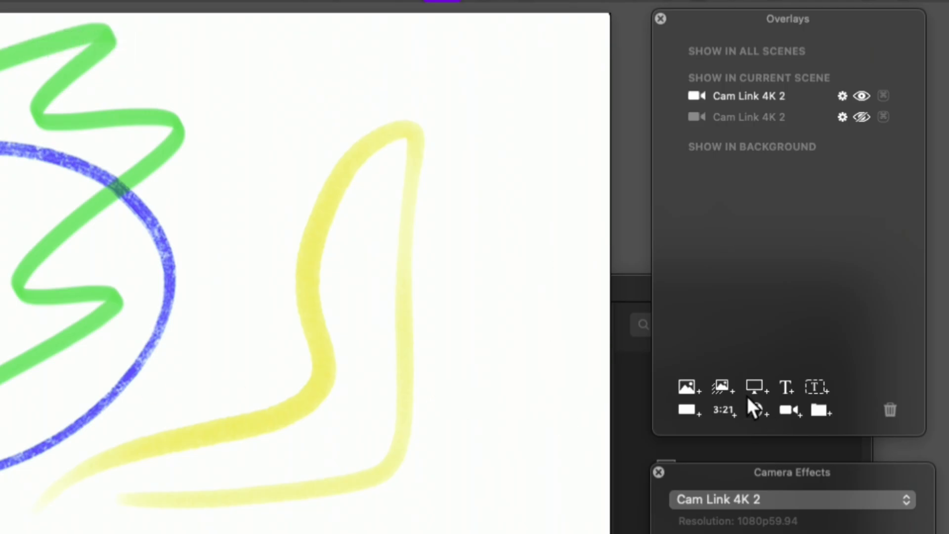
Add a camera overlay to the current scene and set its video source to Cam Link 4K
click(790, 410)
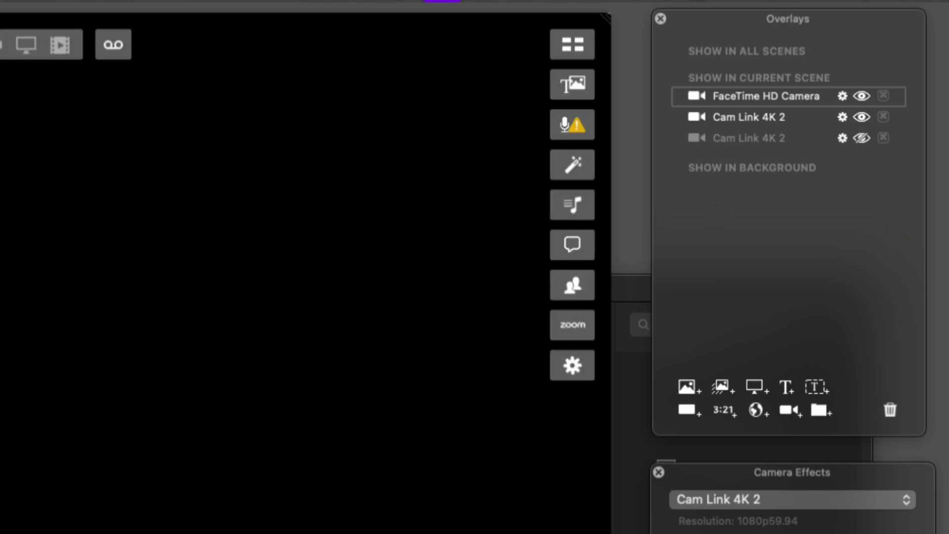
click(777, 155)
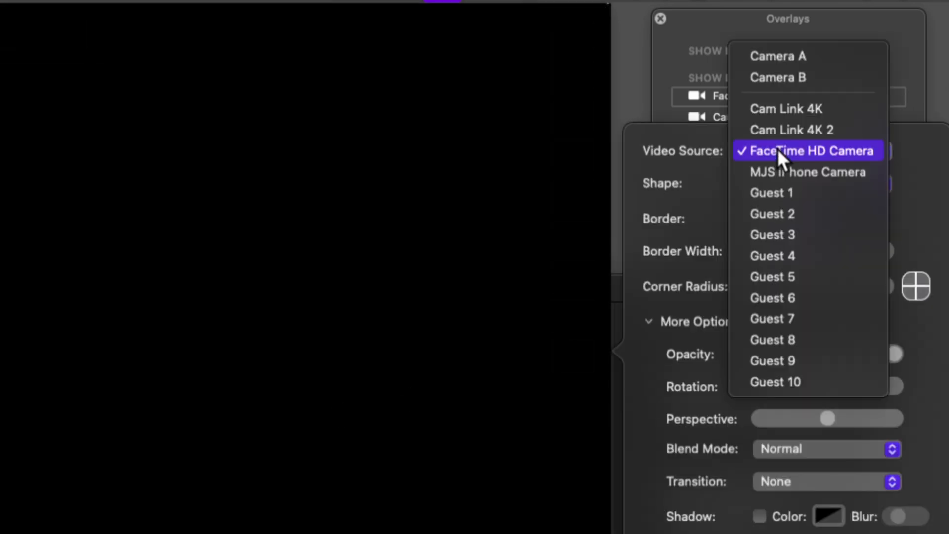
click(776, 107)
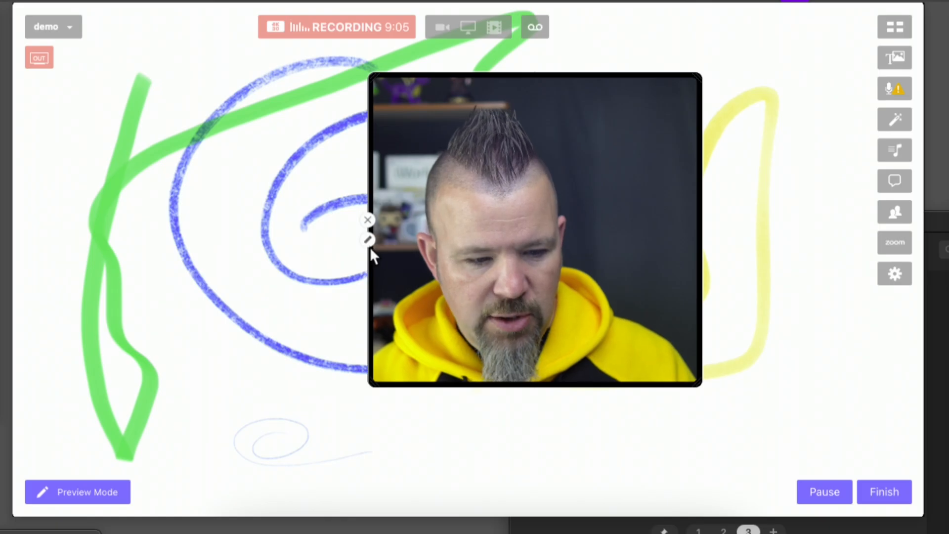
Reshape the Cam Link 4K camera overlay into a portrait frame and place it in the scene's upper-left area
click(367, 242)
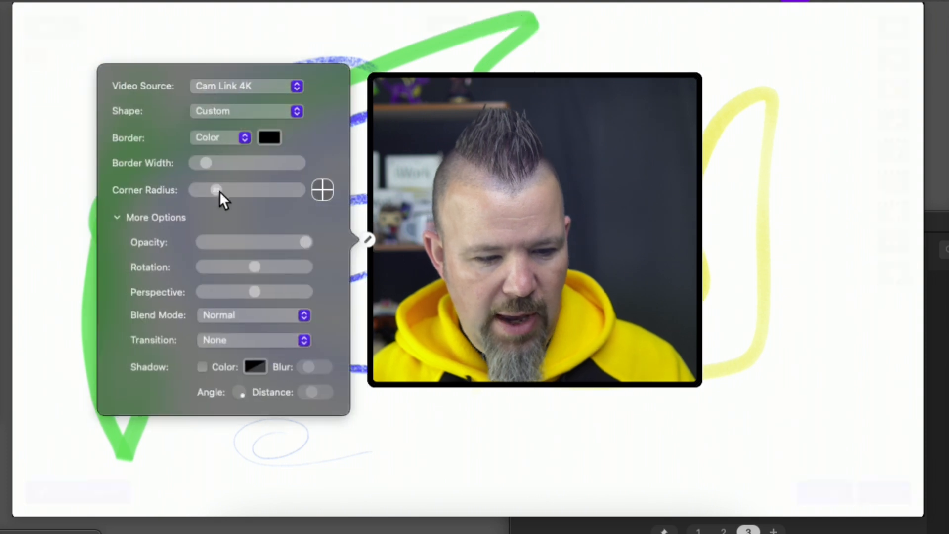
click(224, 112)
click(245, 116)
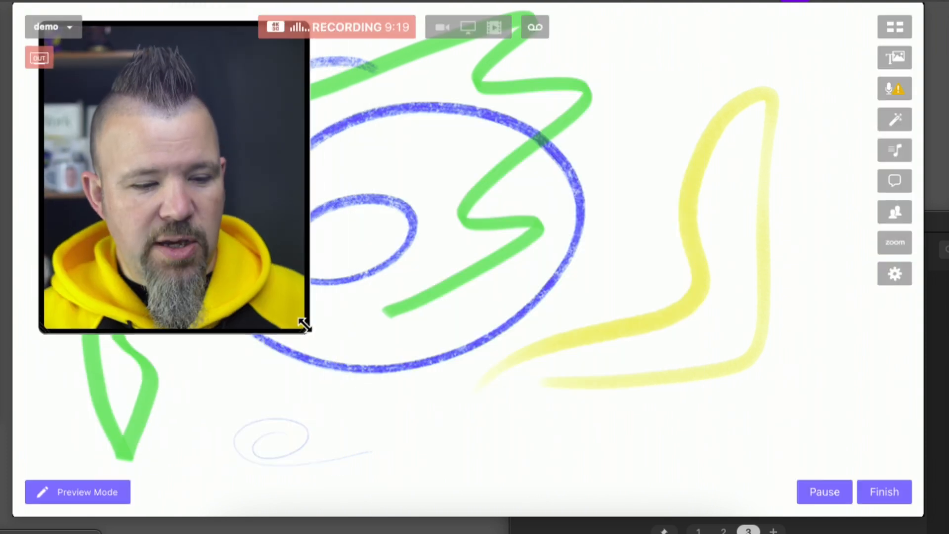
drag(303, 322, 255, 309)
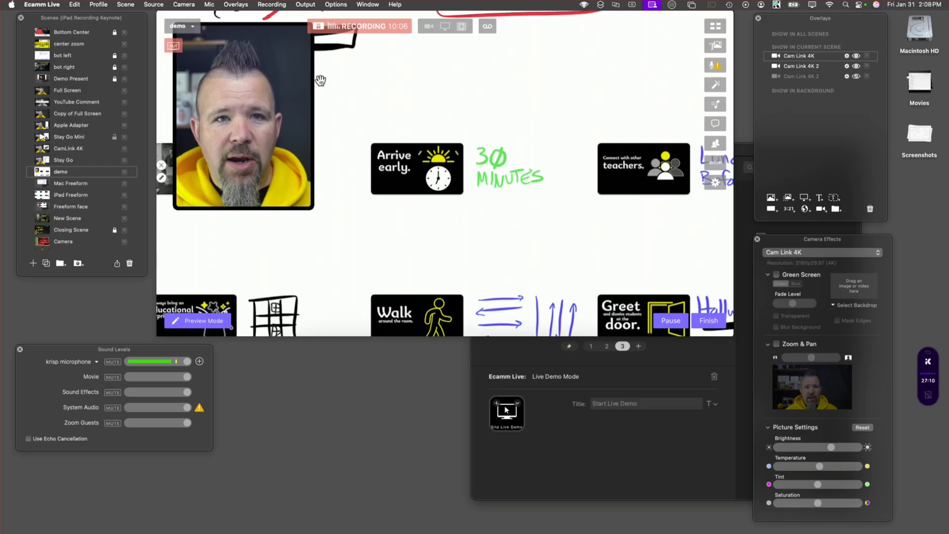
Create a new empty scene with its source set to Blank and add a screen share overlay
click(127, 5)
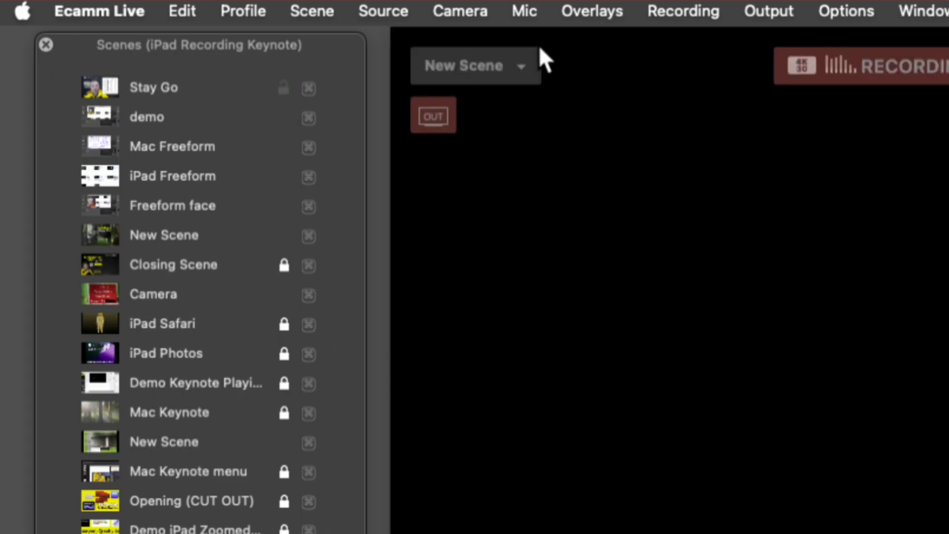
click(383, 10)
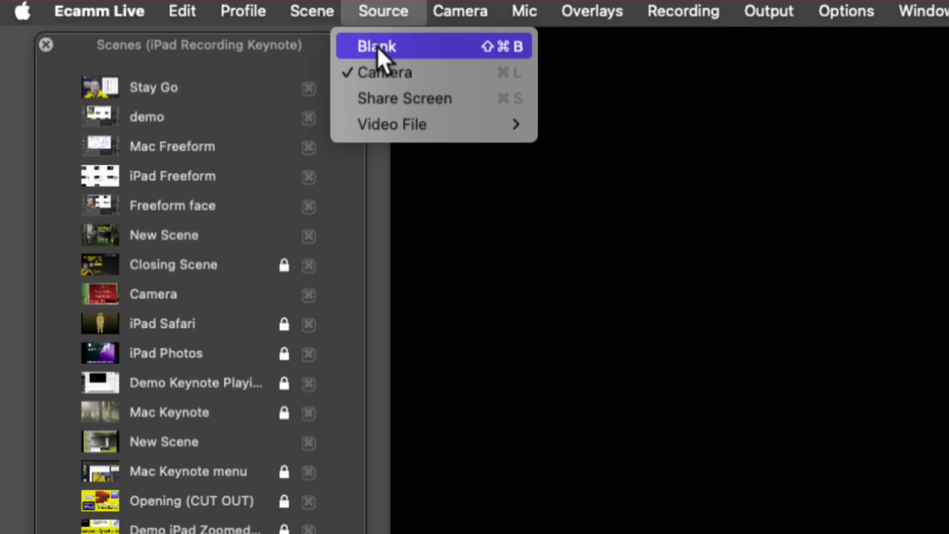
click(383, 46)
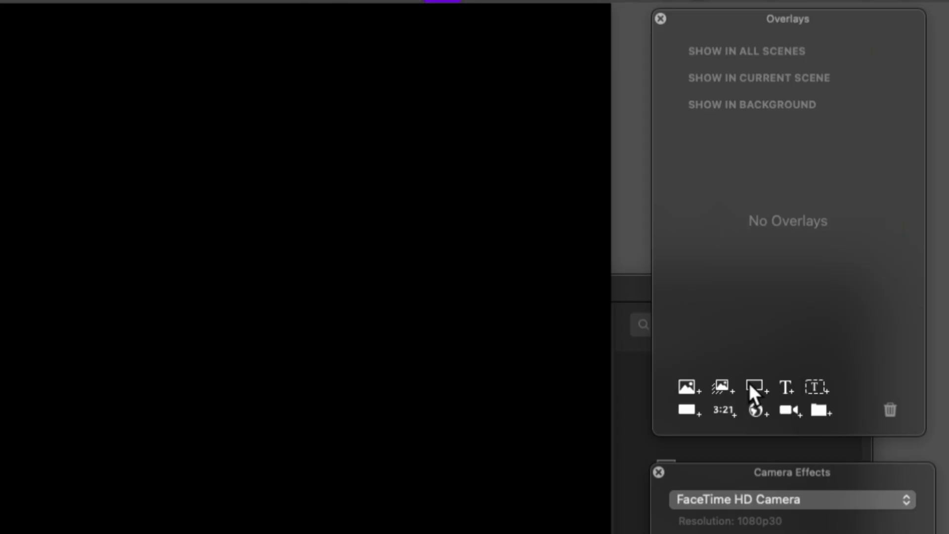
click(750, 384)
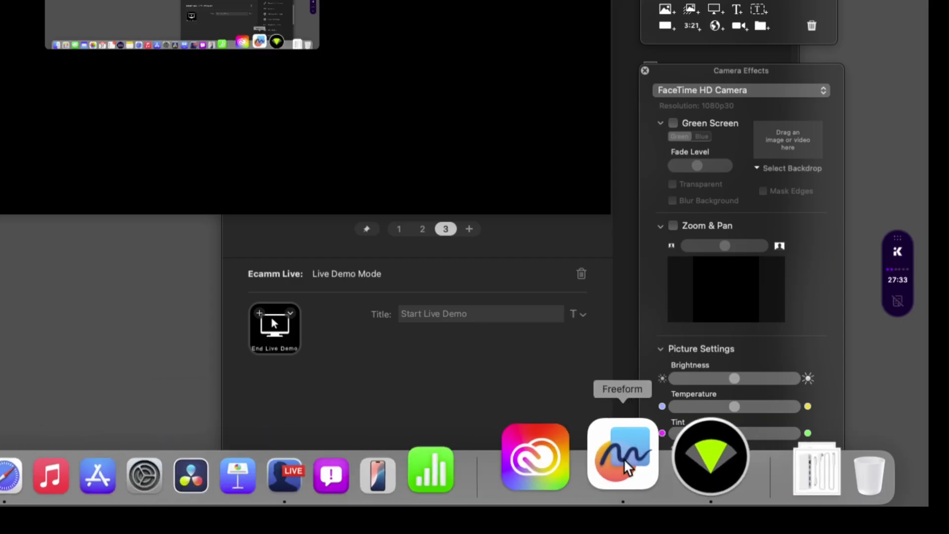
Switch to Freeform and open the Substitute Teacher Tips board from the favorites
click(625, 465)
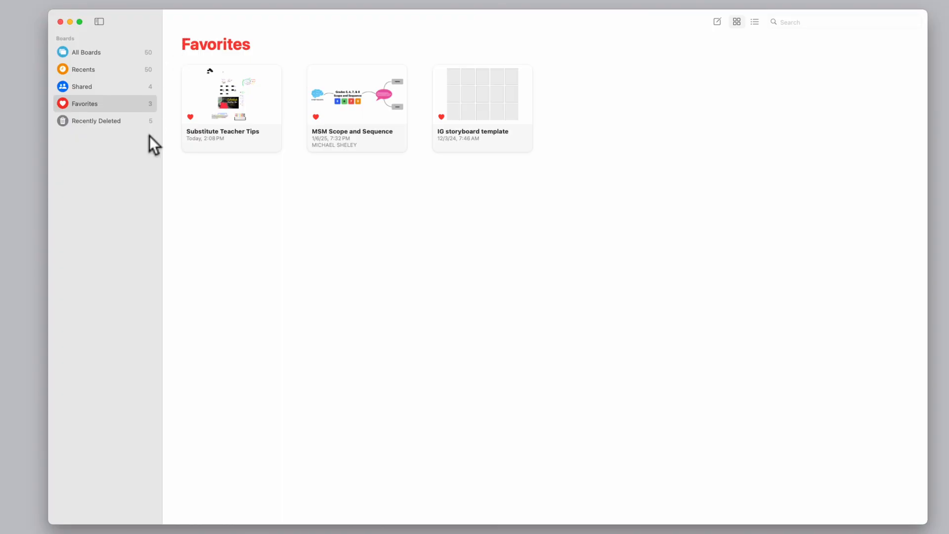
double_click(241, 95)
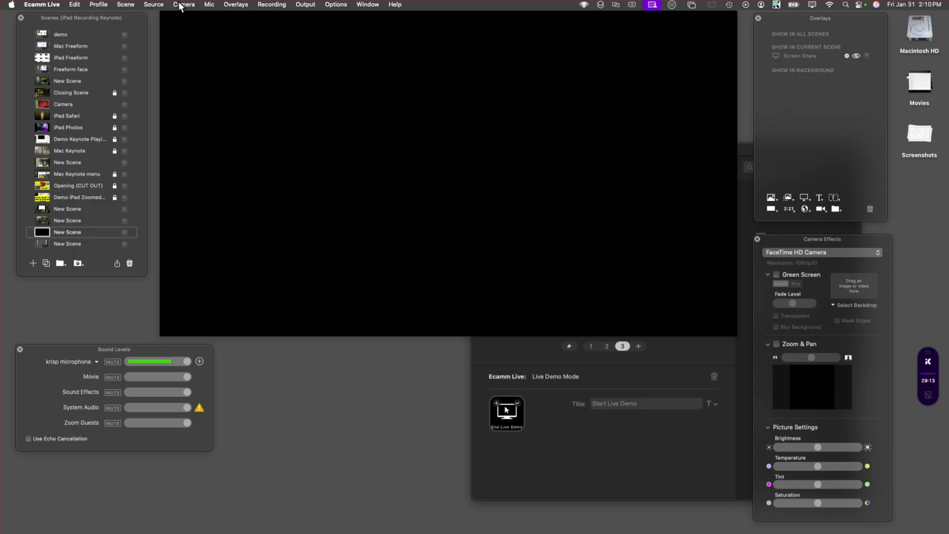
Return to Ecamm Live, choose Blank as the scene's source, and add a screen share overlay showing Freeform
click(148, 4)
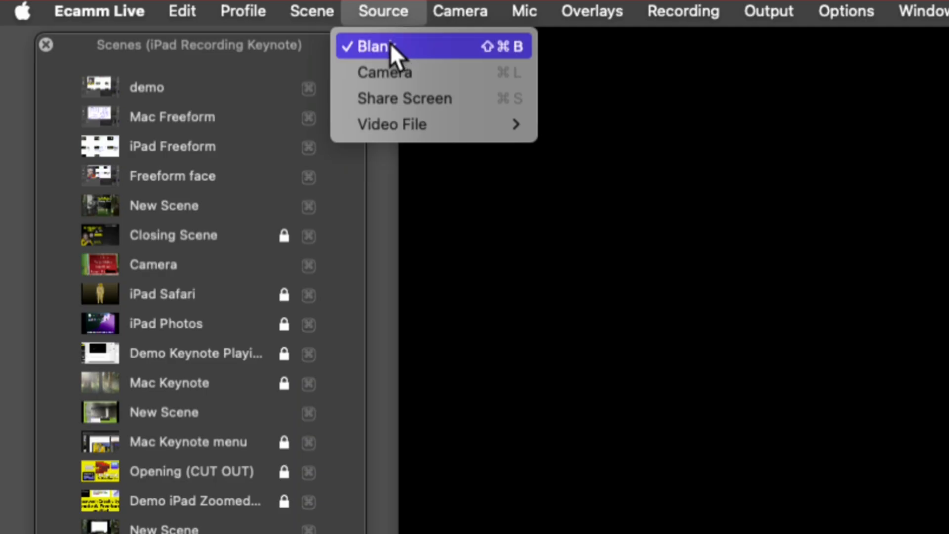
click(390, 45)
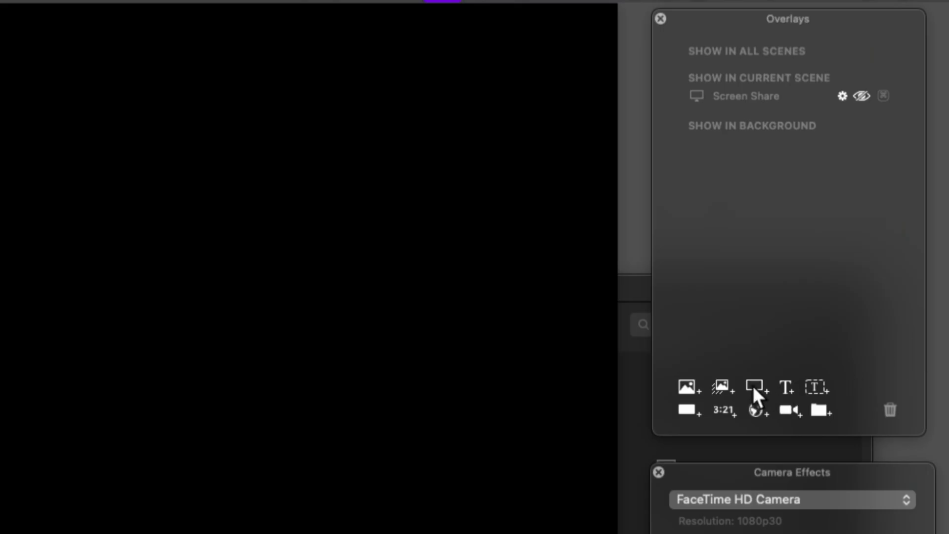
click(753, 386)
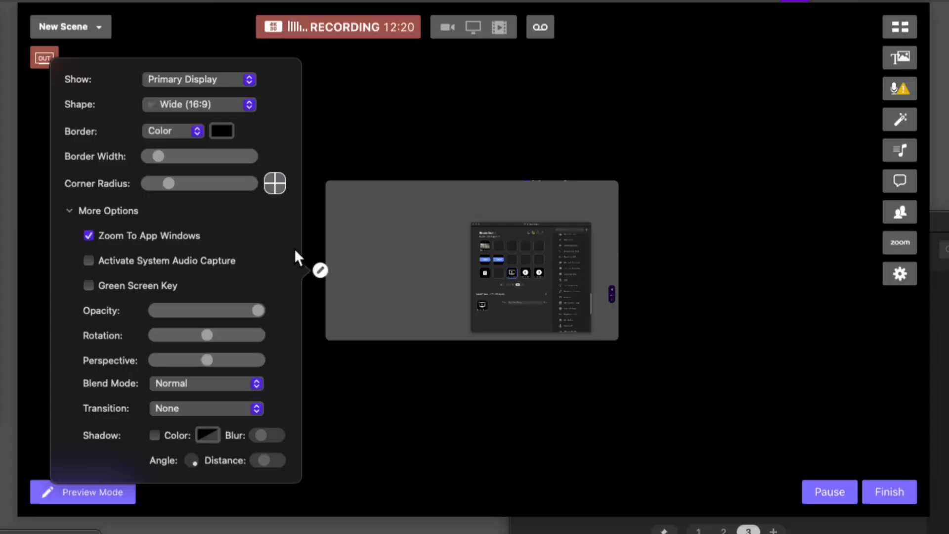
click(212, 80)
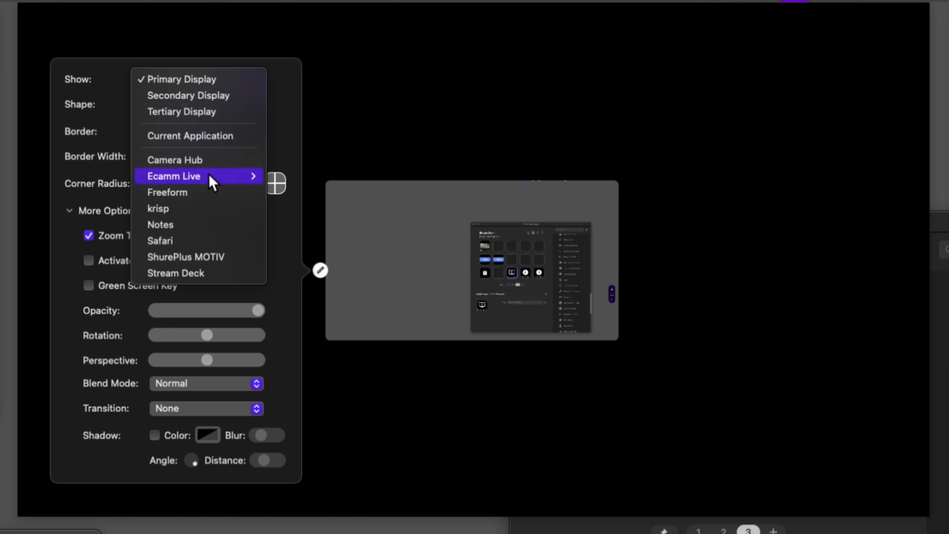
click(205, 190)
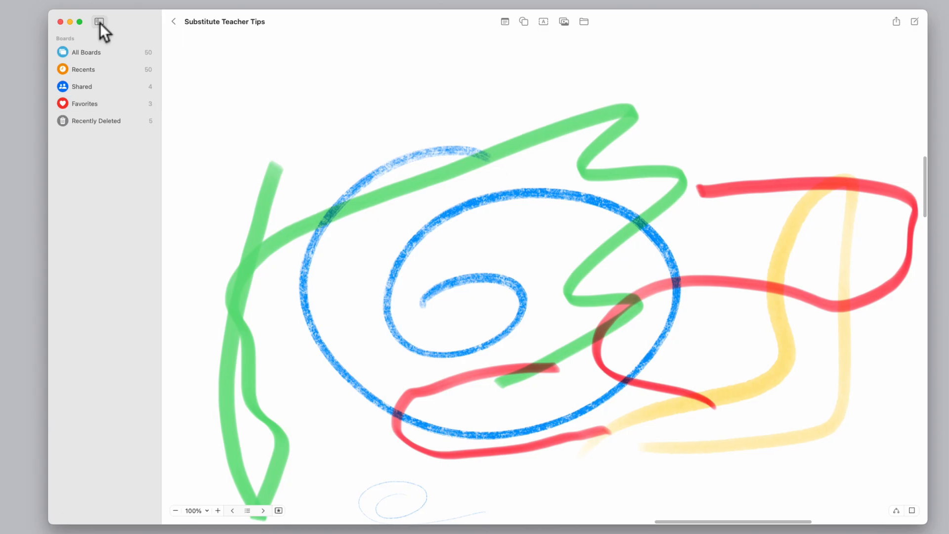
Hide Freeform's sidebar, then move the screen share overlay to the scene's upper left and enlarge it to most of the scene
click(98, 22)
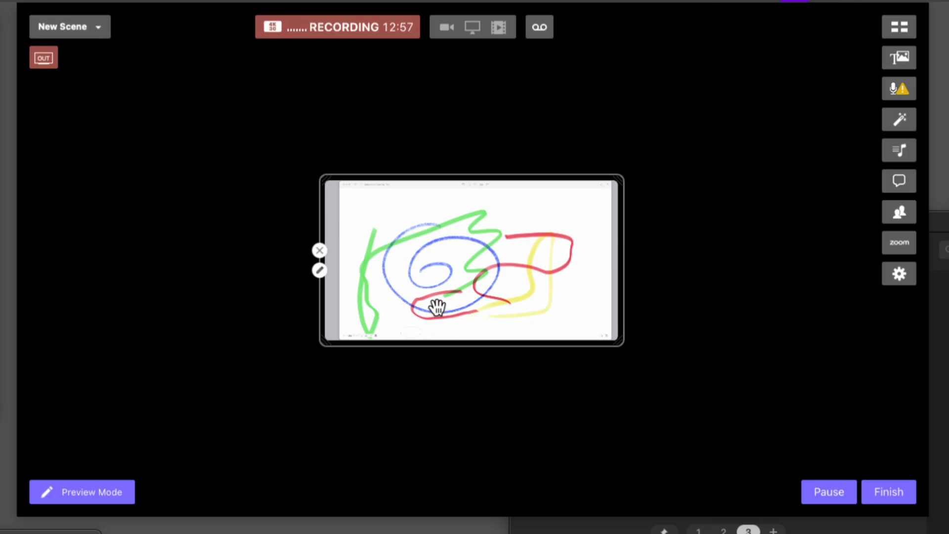
drag(436, 306, 209, 188)
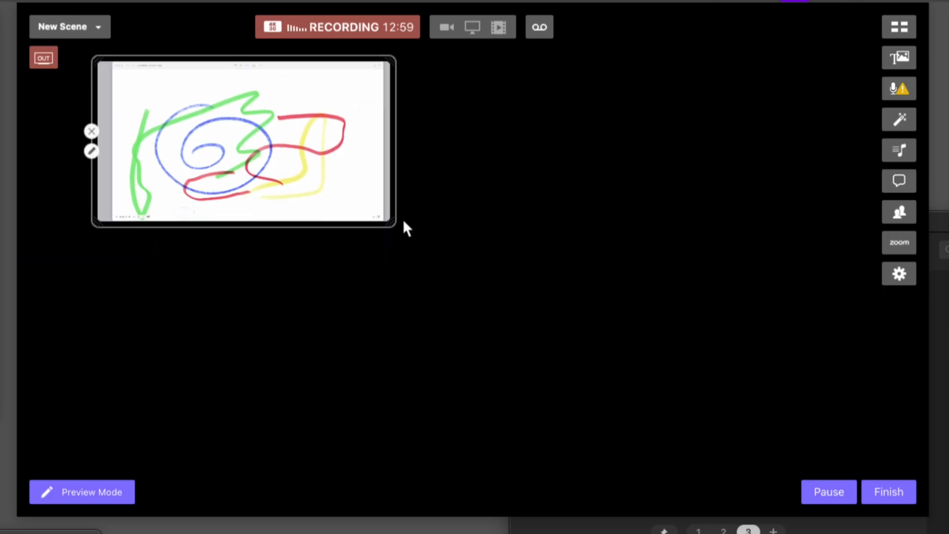
drag(390, 219, 826, 364)
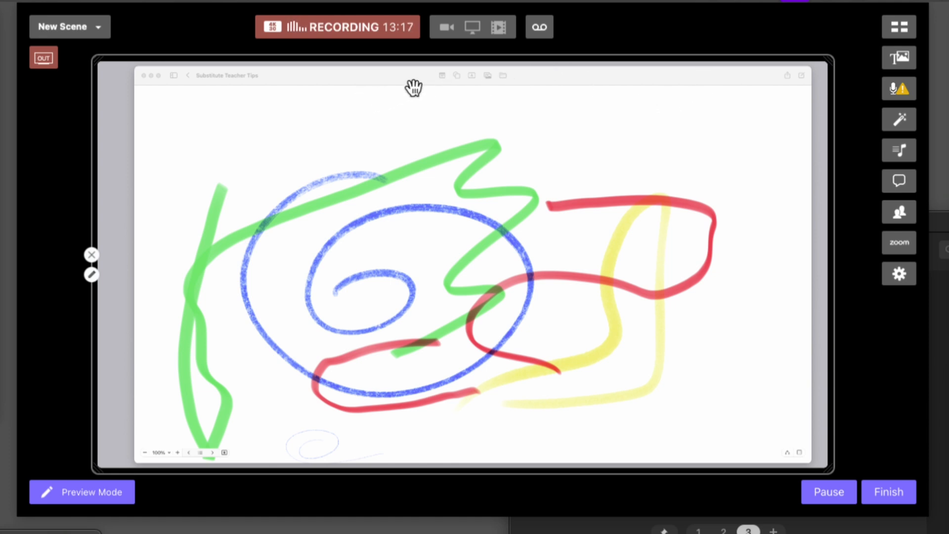
Crop all four edges of the Freeform screen share overlay to remove the window borders, toolbar and zoom controls
key(alt)
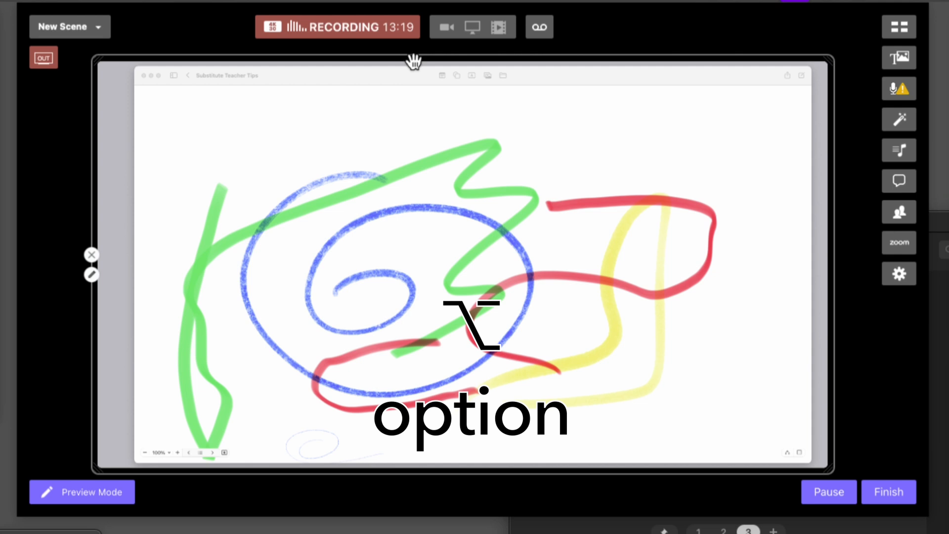
drag(411, 57, 411, 83)
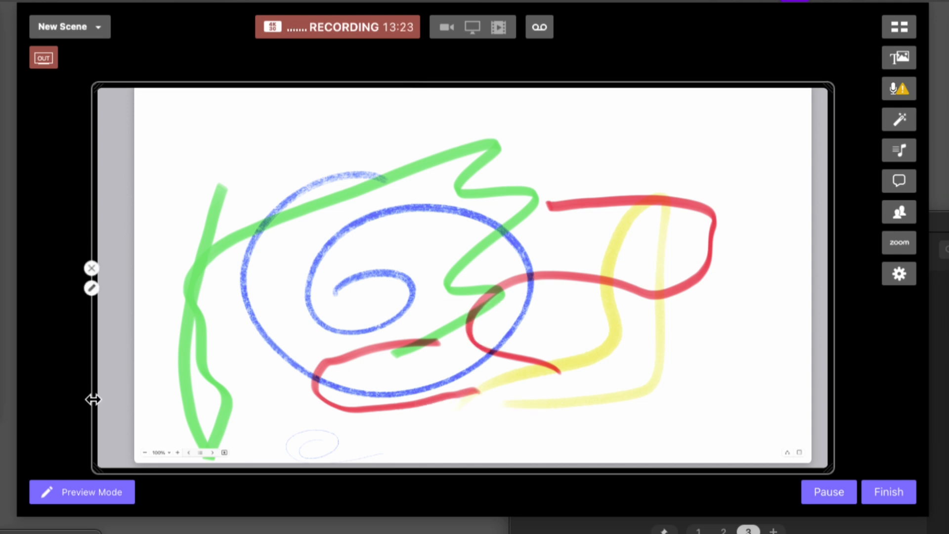
drag(94, 399, 131, 398)
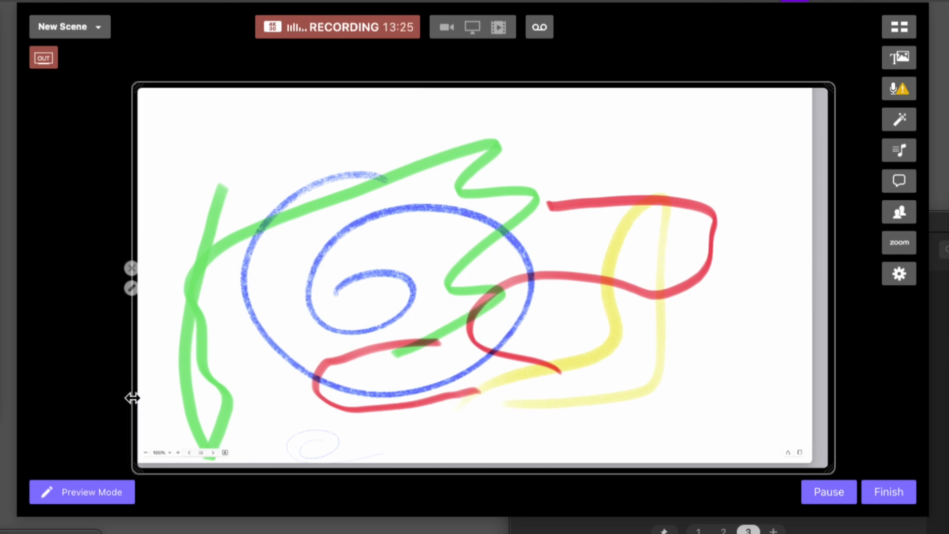
drag(835, 361, 819, 361)
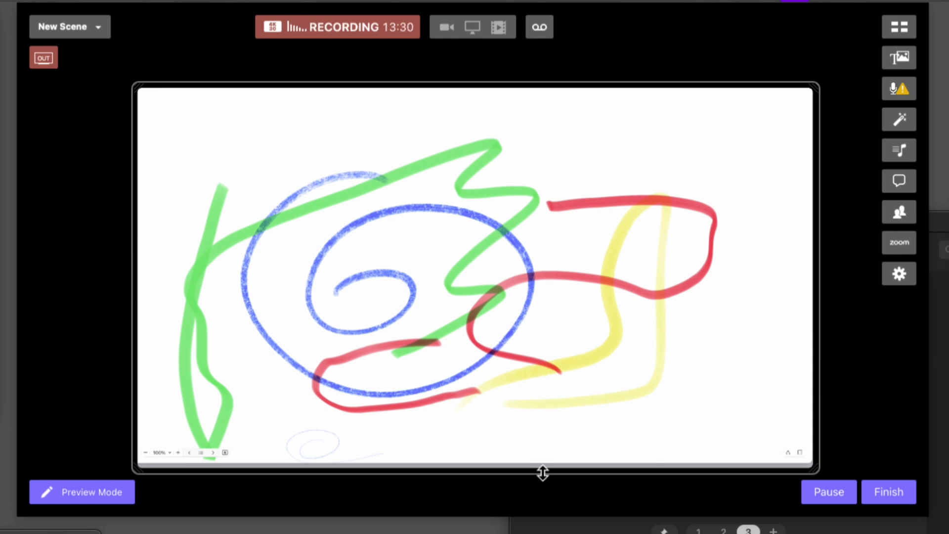
drag(543, 472, 545, 446)
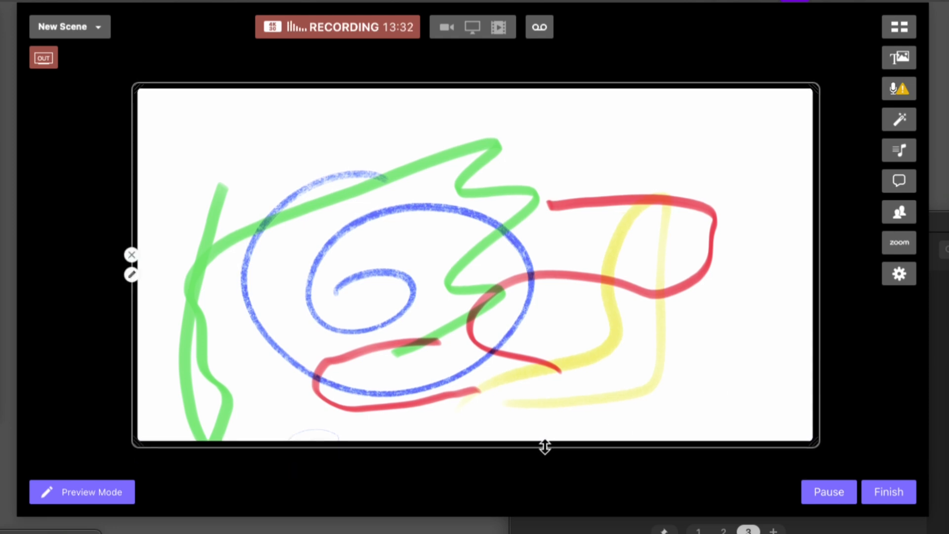
Align the cropped Freeform overlay with the scene's upper-left corner and enlarge it to fill the scene
drag(557, 335, 431, 242)
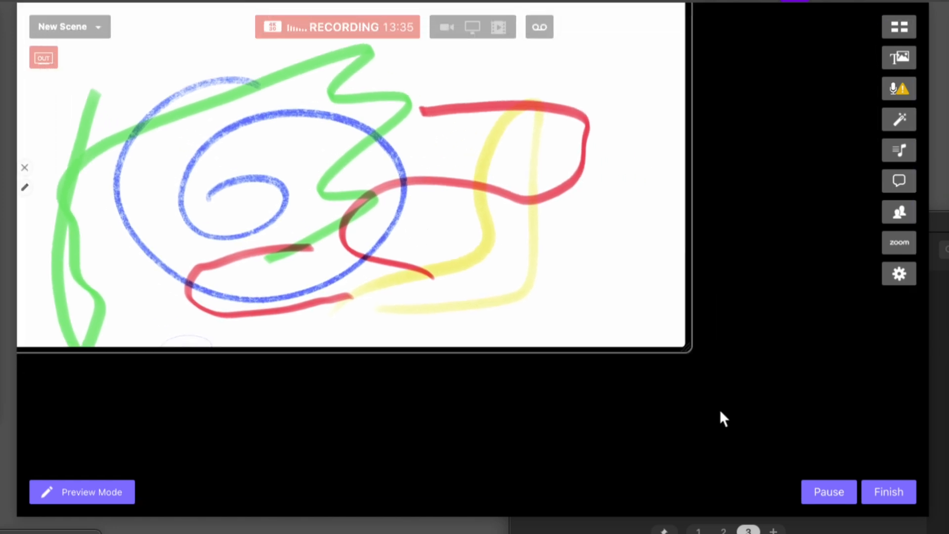
drag(687, 340, 938, 485)
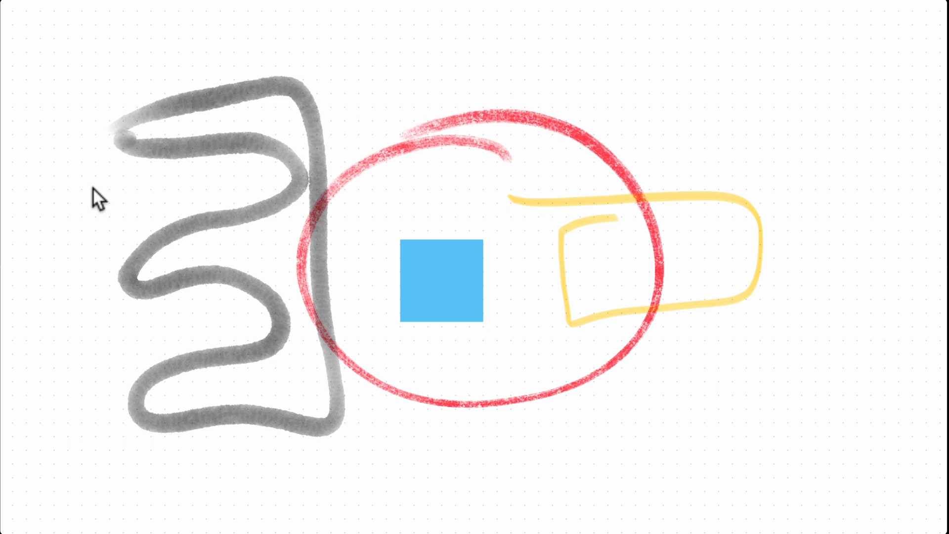
Draw a solid green rounded shape on the Freeform board, overlapping the upper part of the red circle
drag(625, 78, 653, 71)
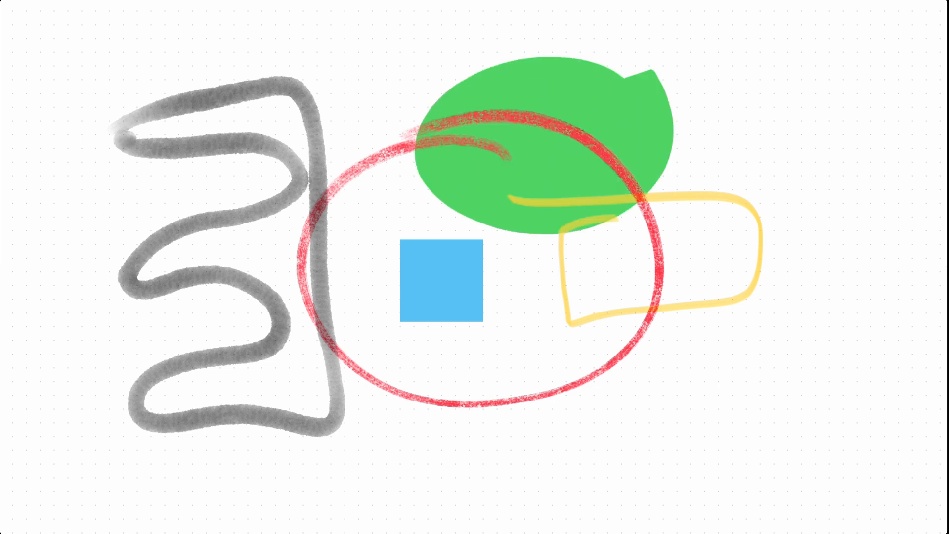